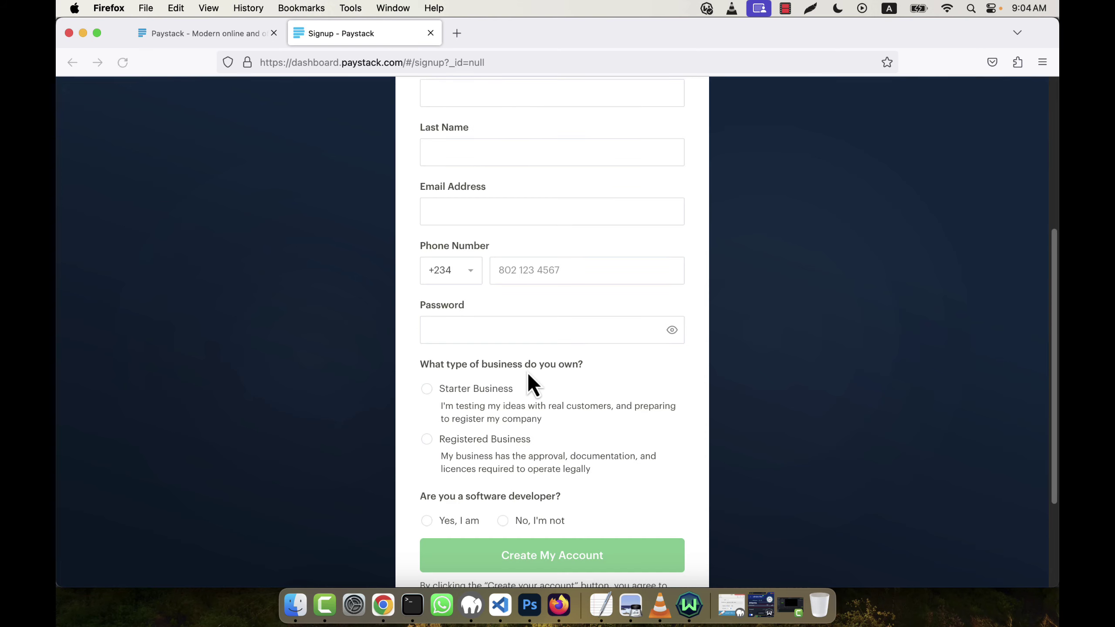
Scroll through the blank Paystack Create Your Account form
scroll(527, 382, "up", 6)
Search 'temp email' in a new tab and open the Temp Mail disposable email site
left_click(460, 38)
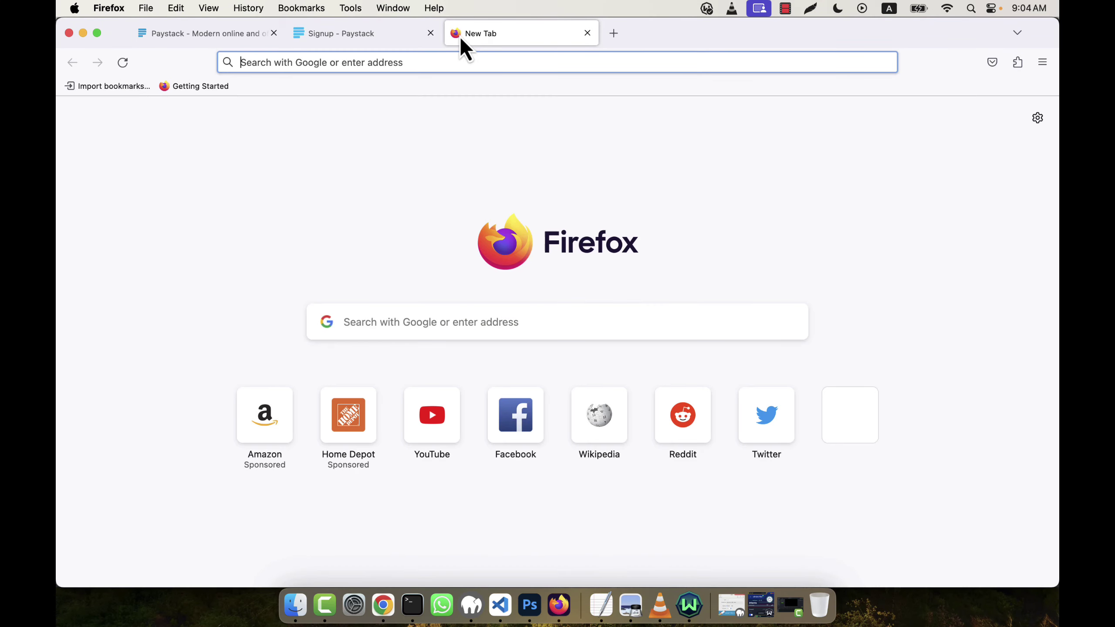
type("temp email")
key("Return")
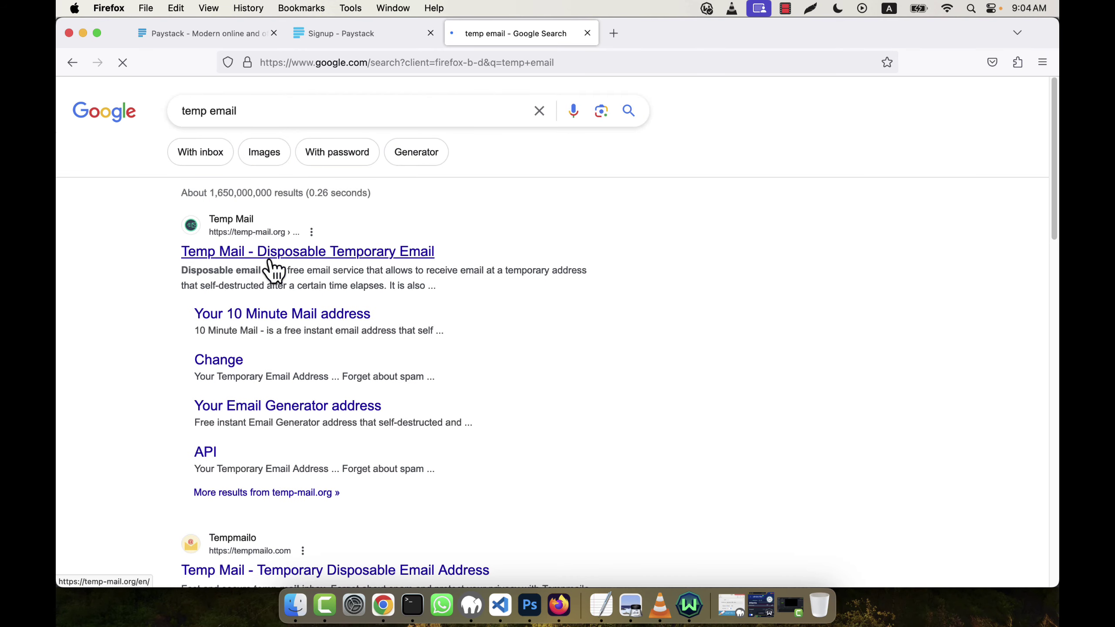
left_click(207, 253)
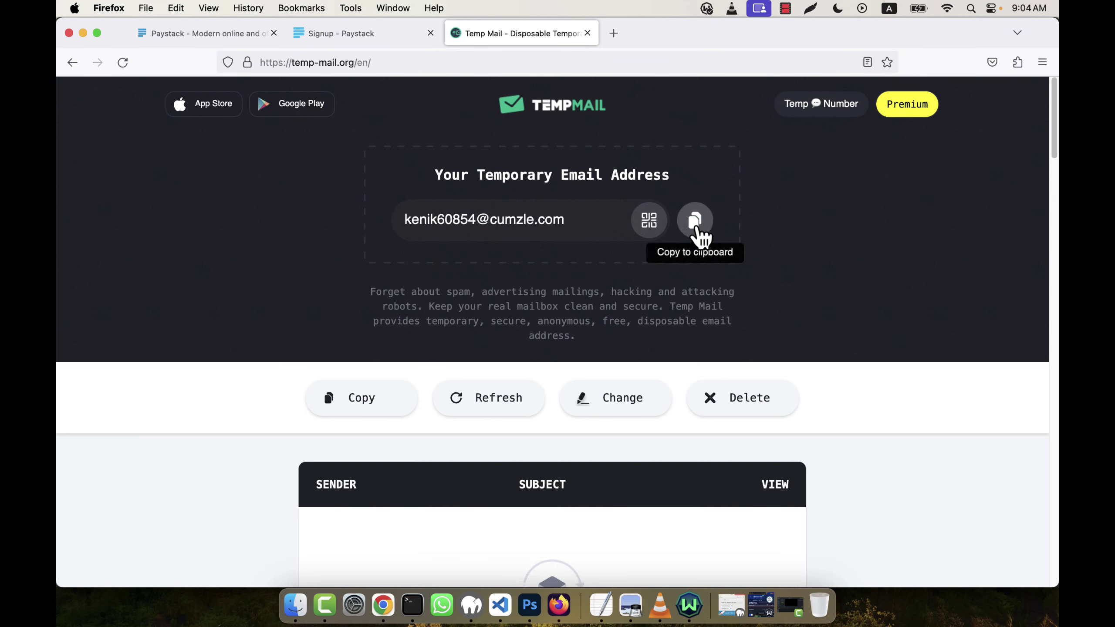
Generate a fresh Temp Mail address, copy it, and return to the Paystack signup form
left_click(737, 395)
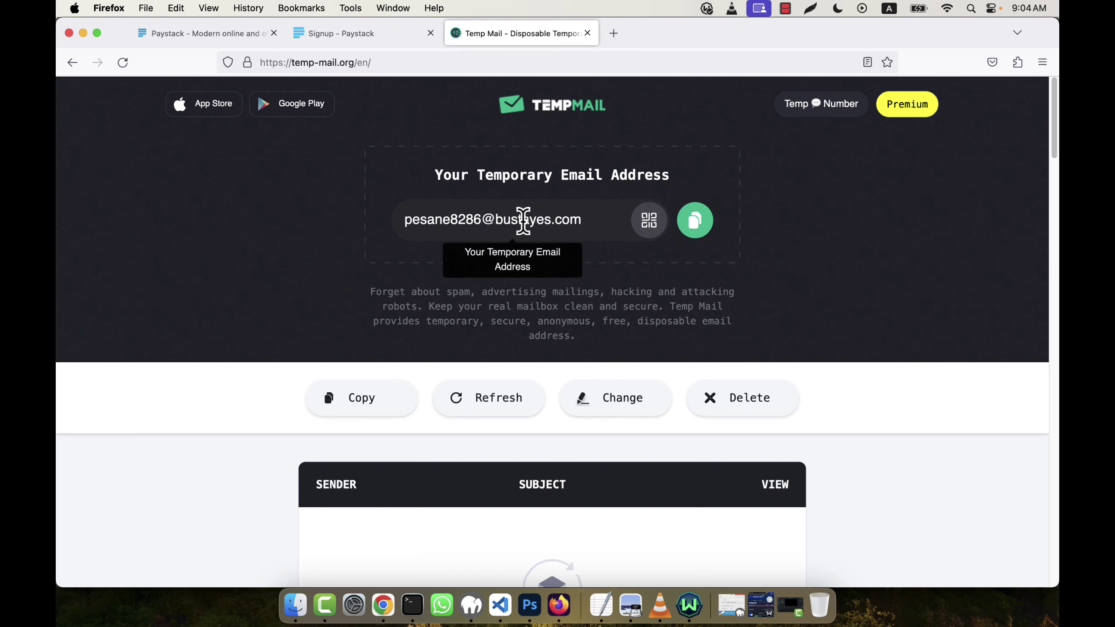
left_click(680, 223)
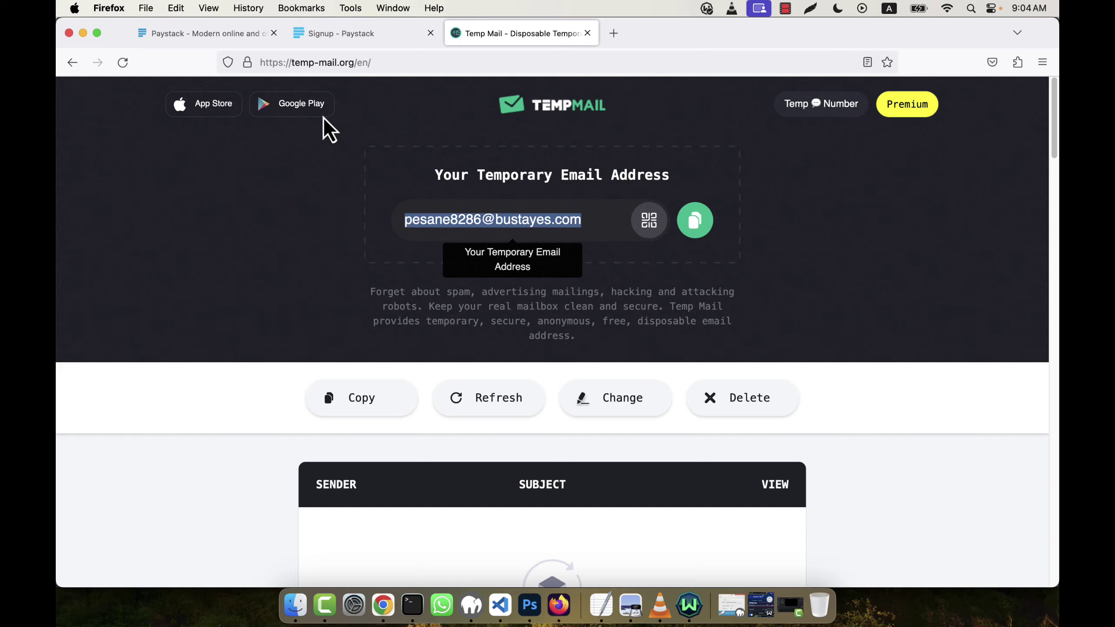
left_click(335, 34)
left_click(474, 237)
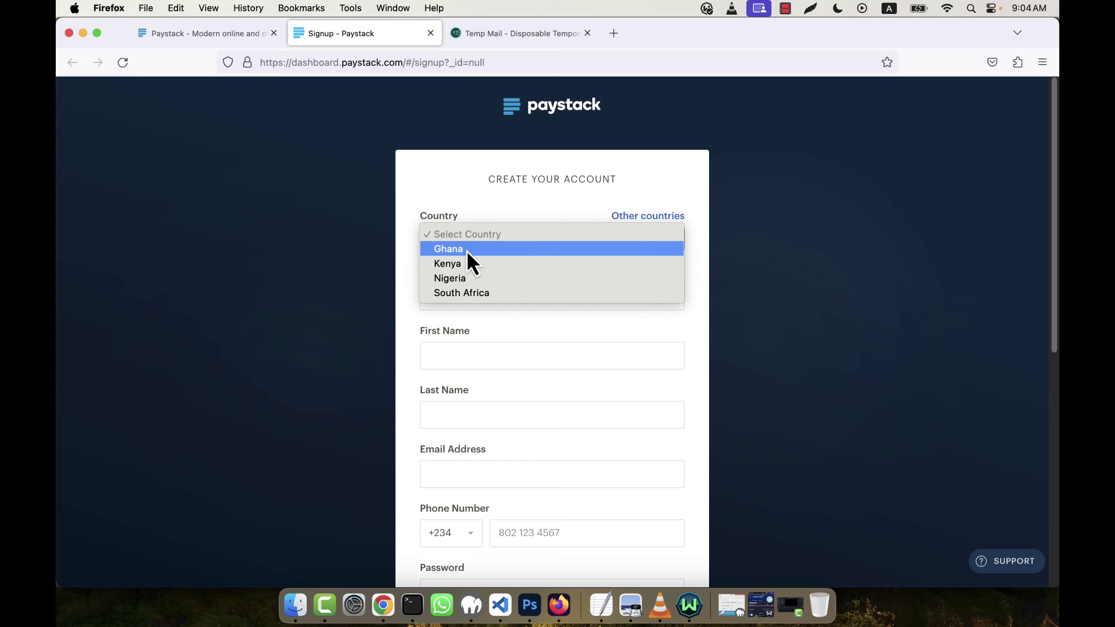
Set the country to Nigeria and the business name to TestingBusiness
left_click(465, 281)
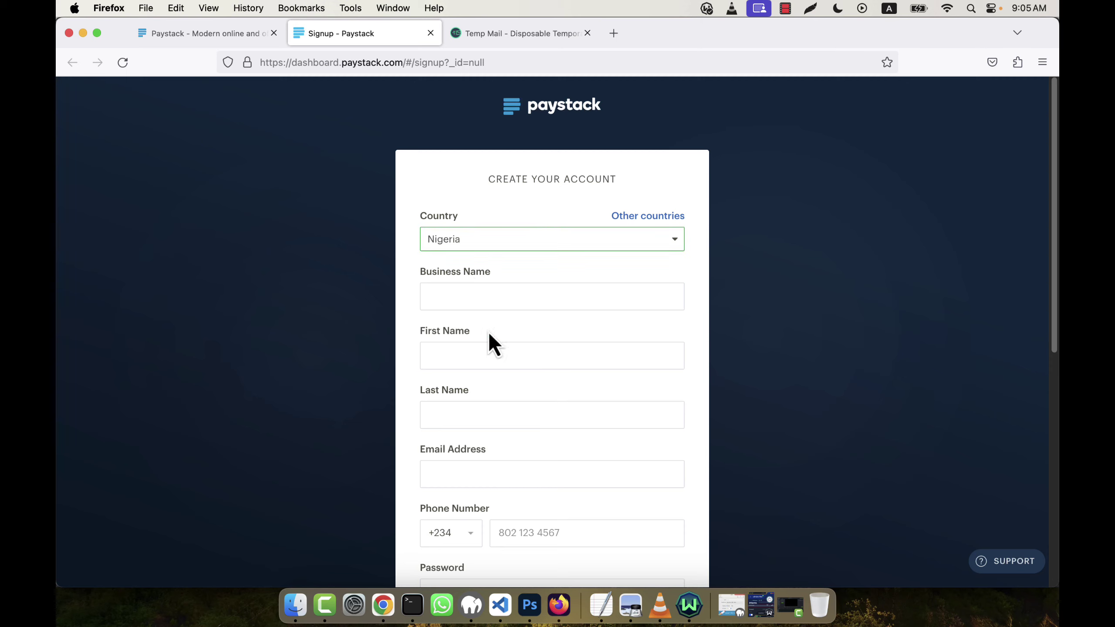
left_click(487, 300)
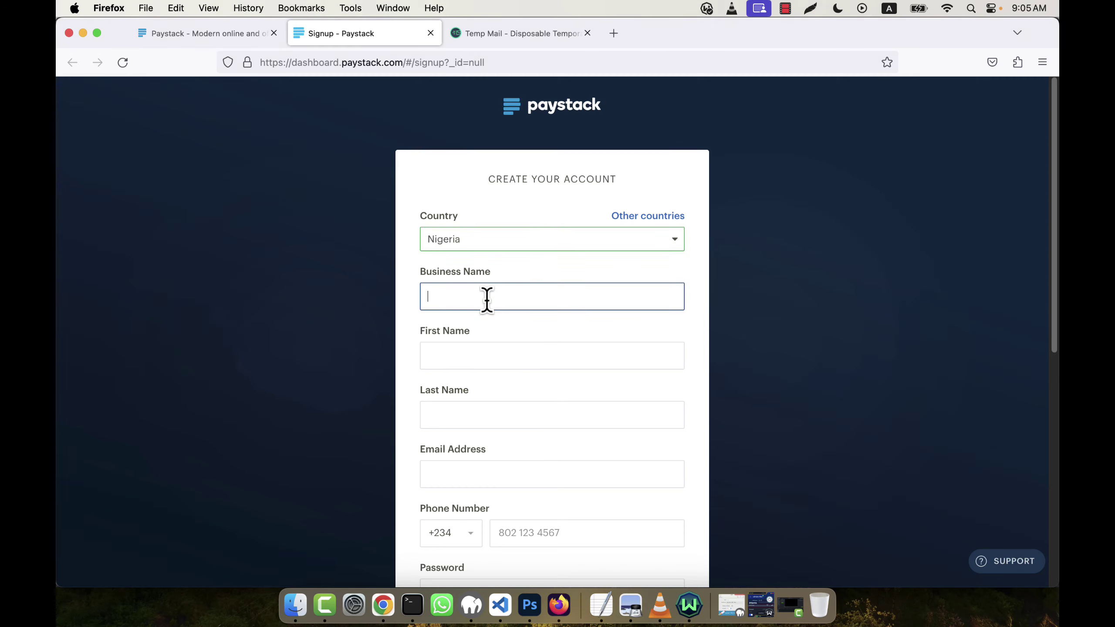
type("TestingPaystack")
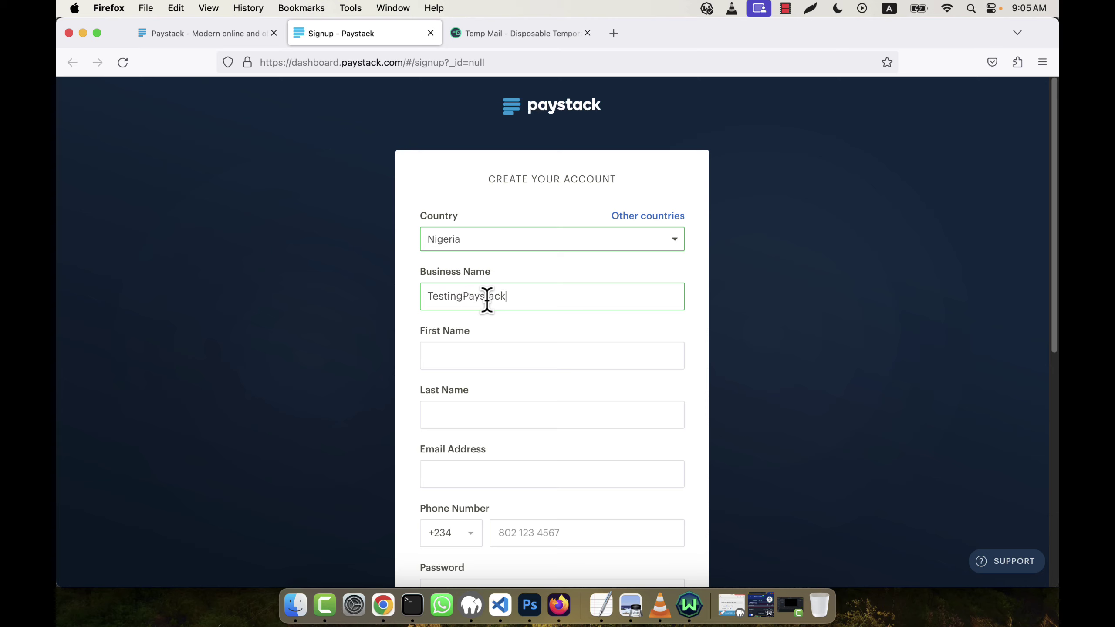
key("super+a")
type("Tes")
Enter the user's first and last names and paste the temporary email address
left_click(483, 358)
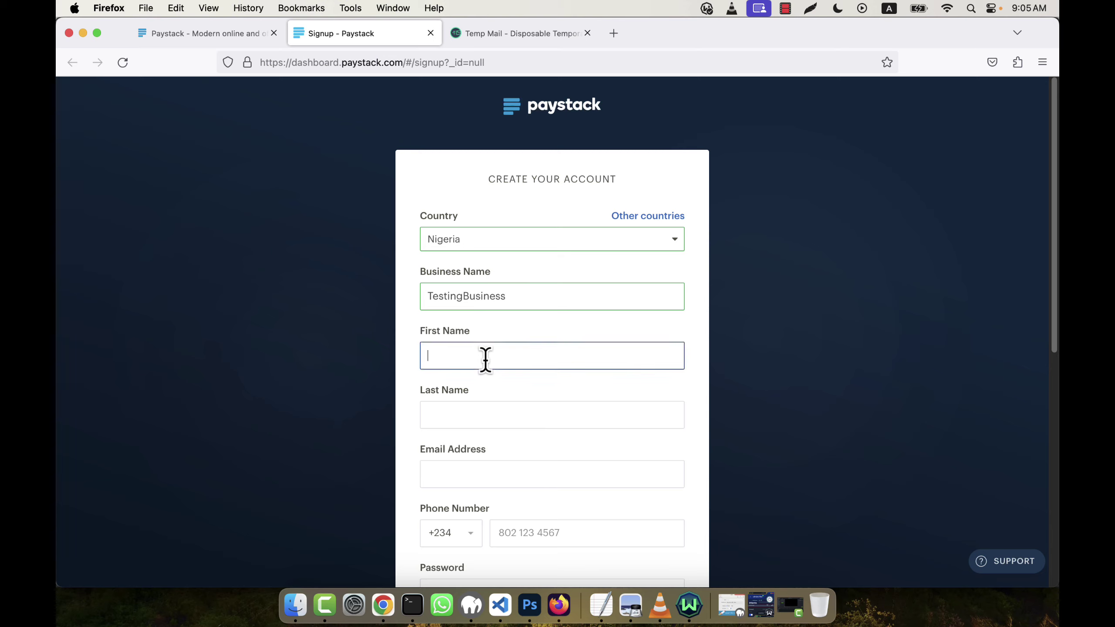
key("Tab")
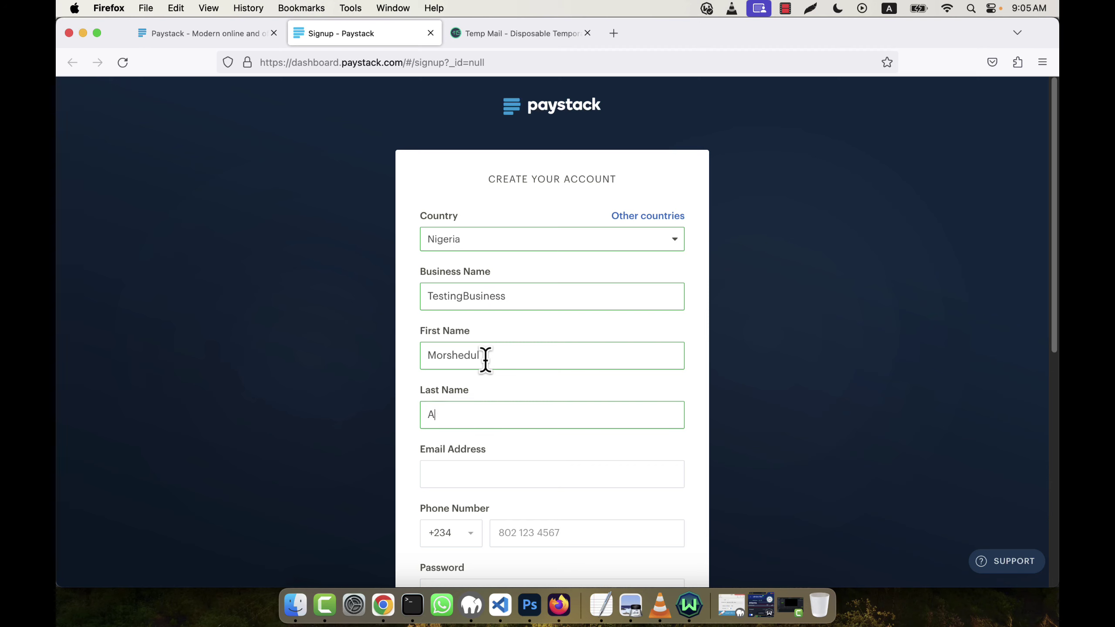
key("Tab")
key("super+v")
scroll(634, 335, "down", 3)
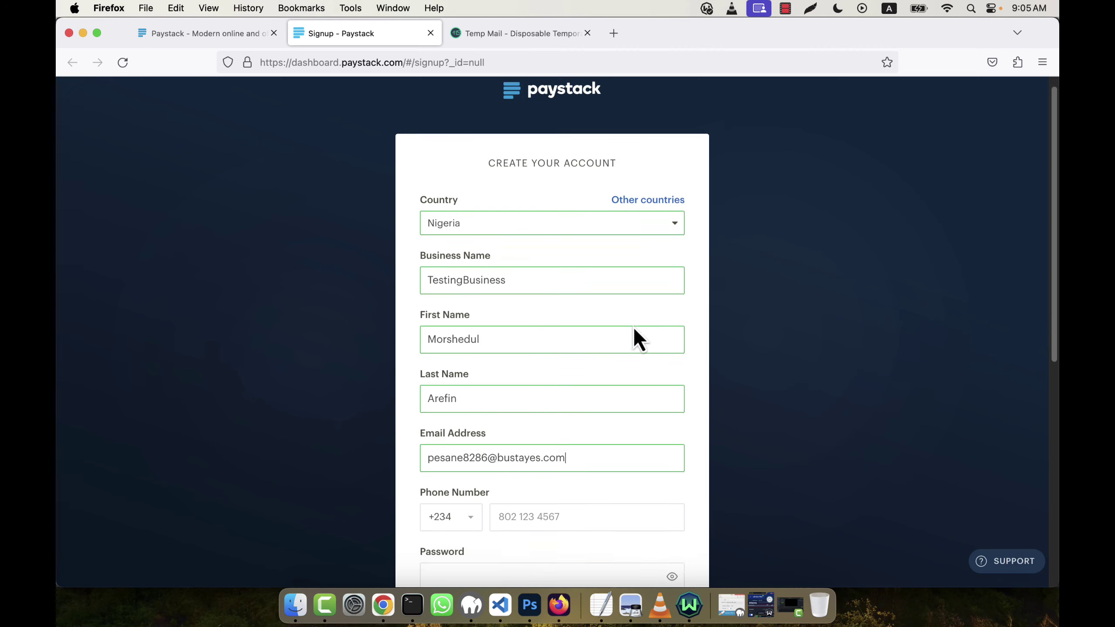
Set the phone code to Bangladesh +880 and the phone number to 000000000
left_click(461, 400)
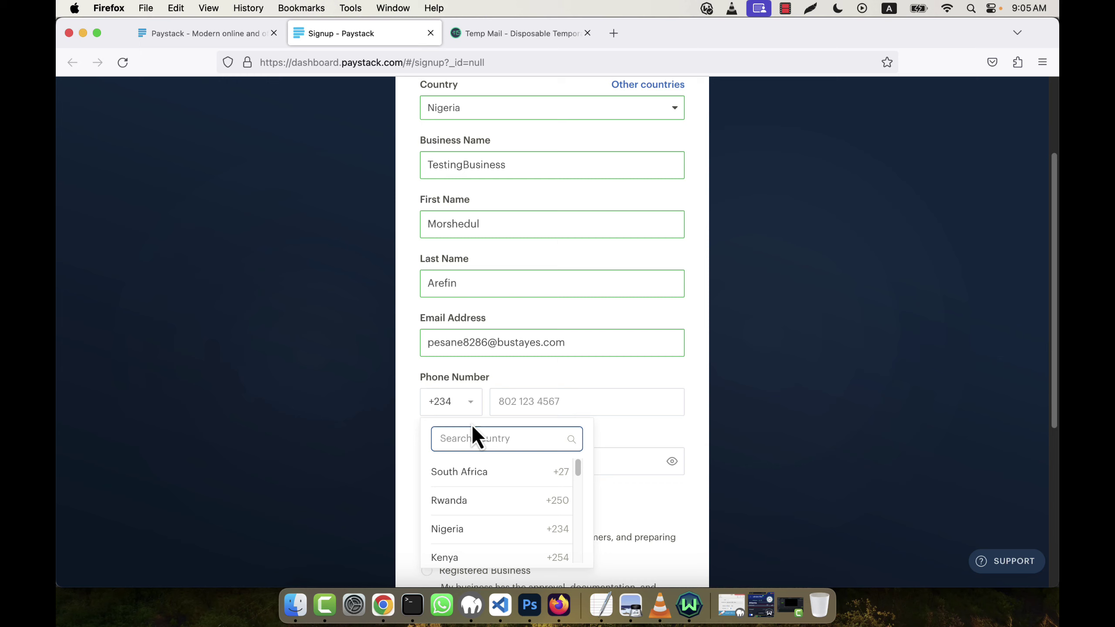
type("bangl")
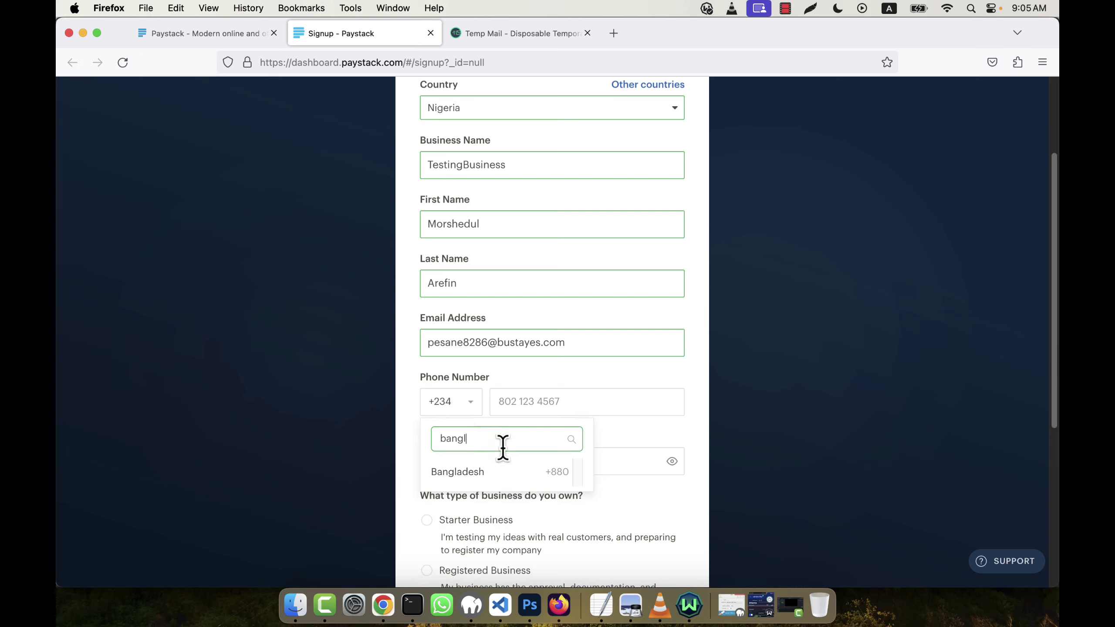
left_click(517, 480)
left_click(535, 400)
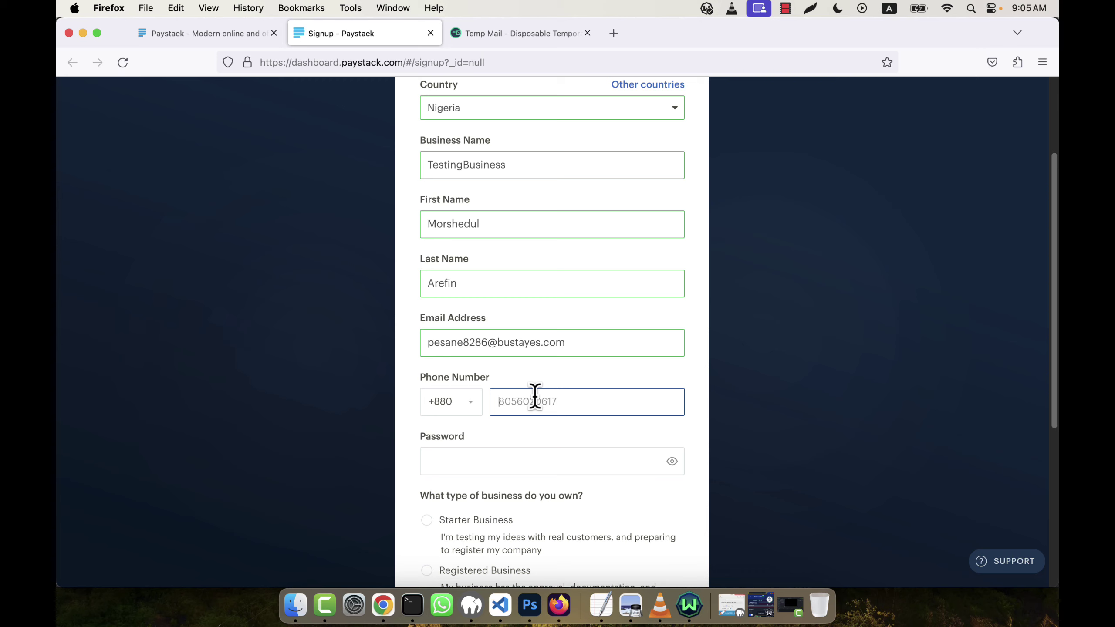
type("0000000")
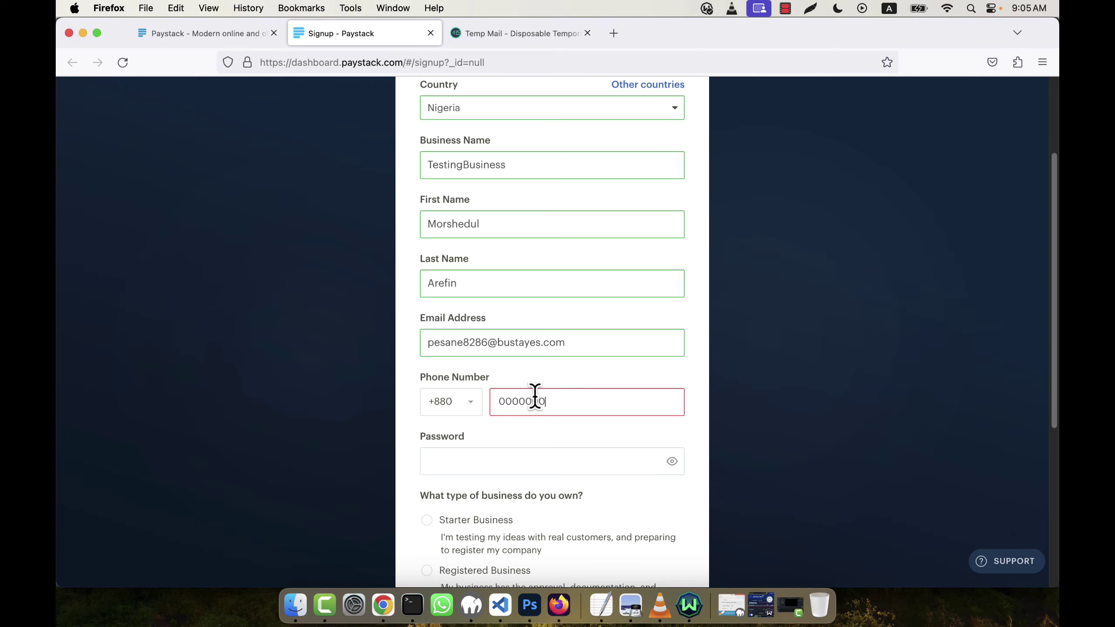
type("001")
scroll(548, 397, "down", 3)
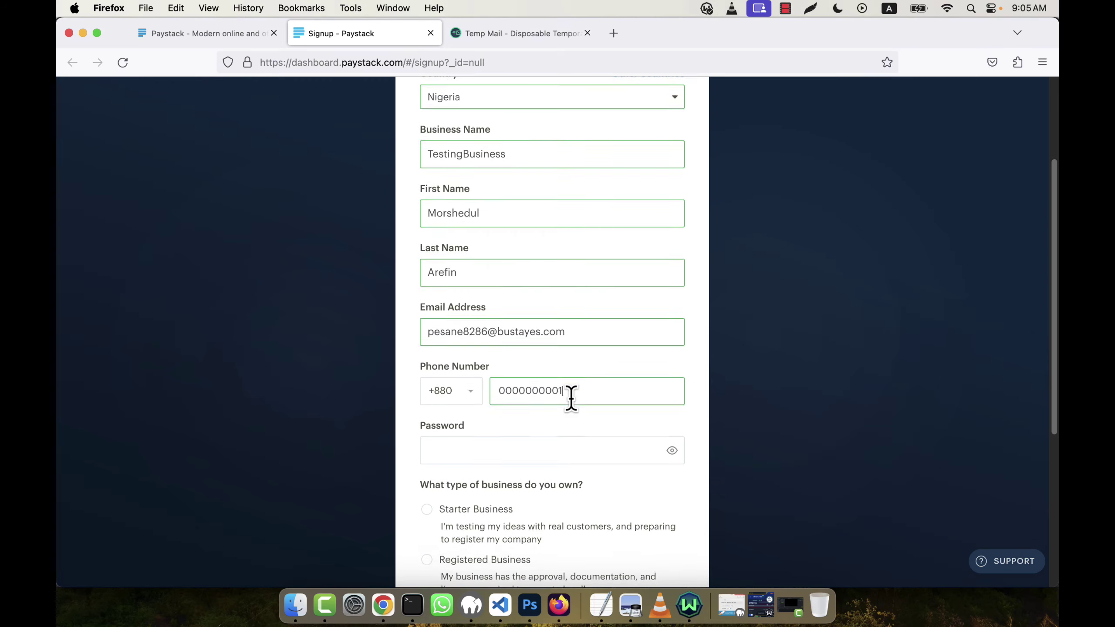
Enter an account password, choose Starter Business, answer yes to software developer, and submit
left_click(514, 400)
type("Abc")
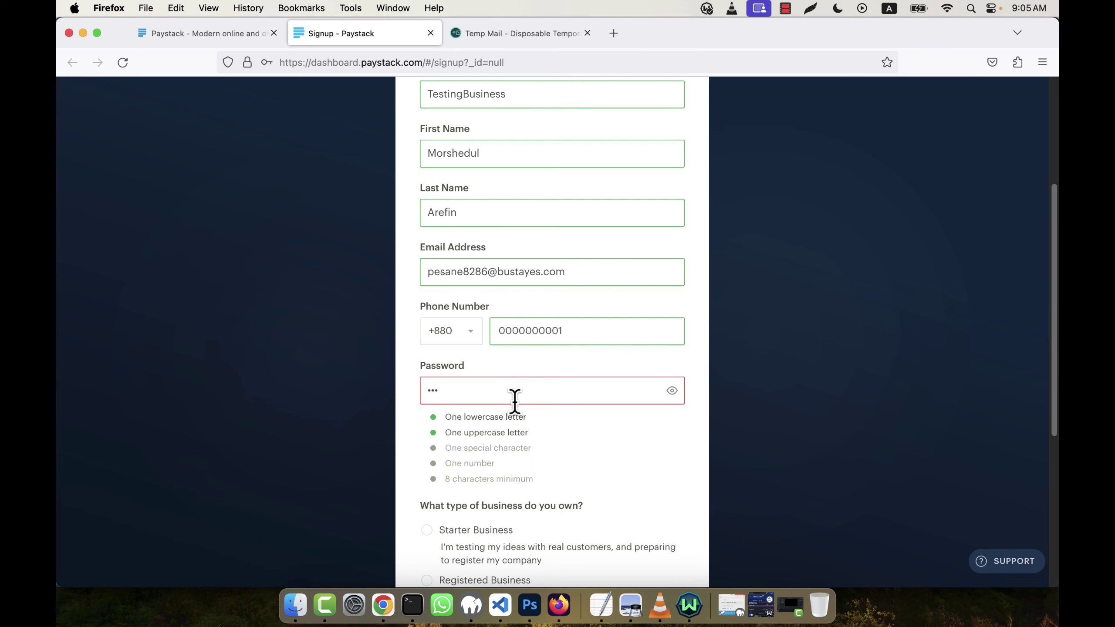
type("123")
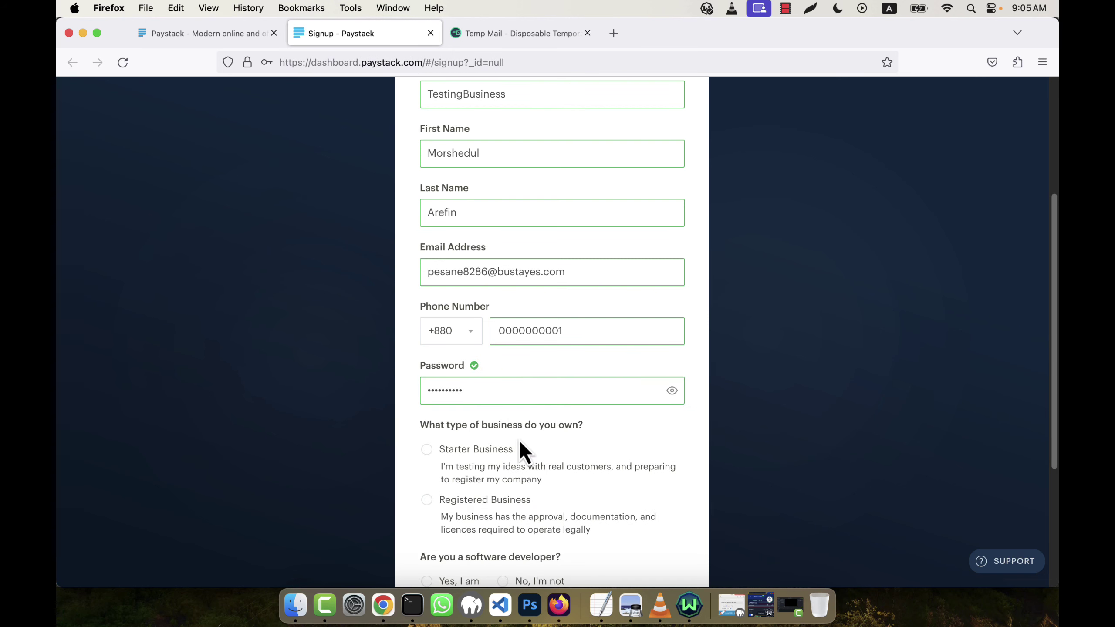
scroll(448, 409, "down", 2)
left_click(495, 413)
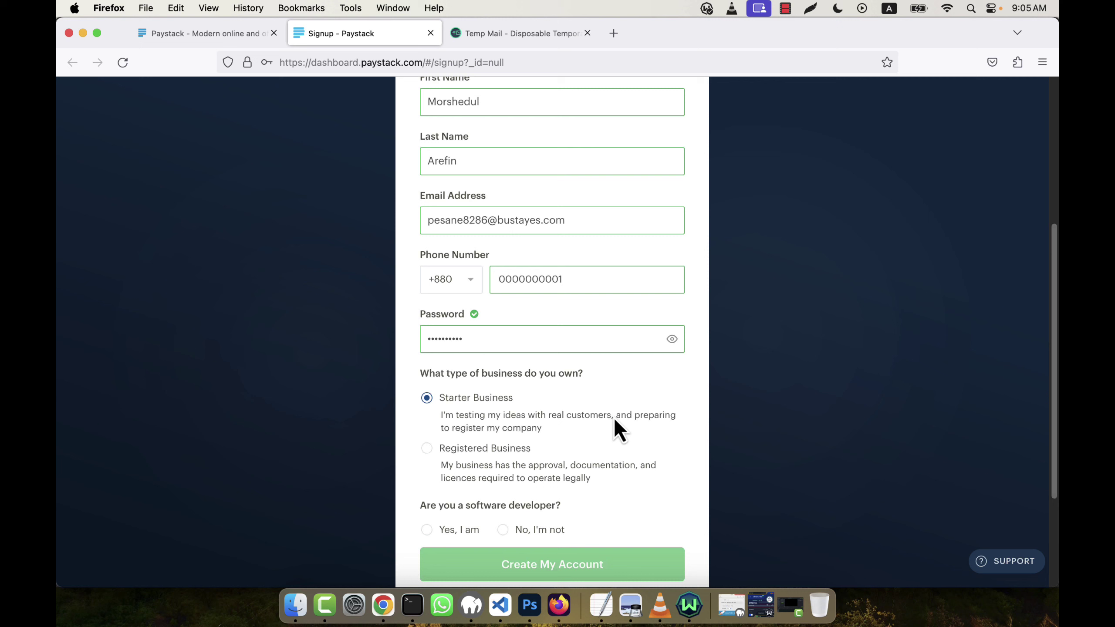
scroll(613, 417, "down", 4)
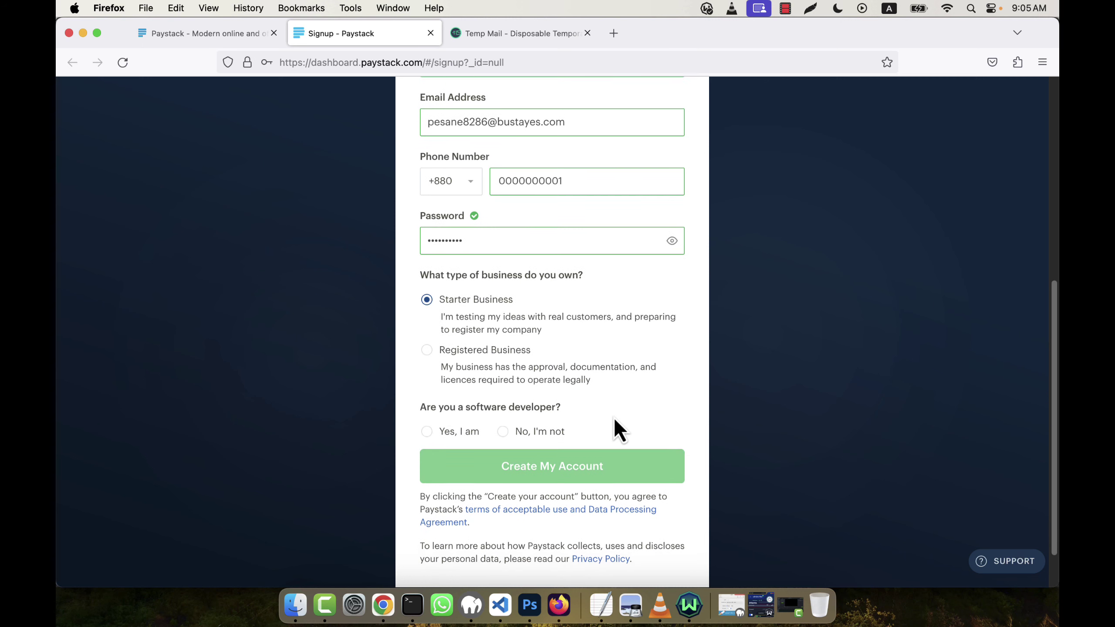
left_click(456, 433)
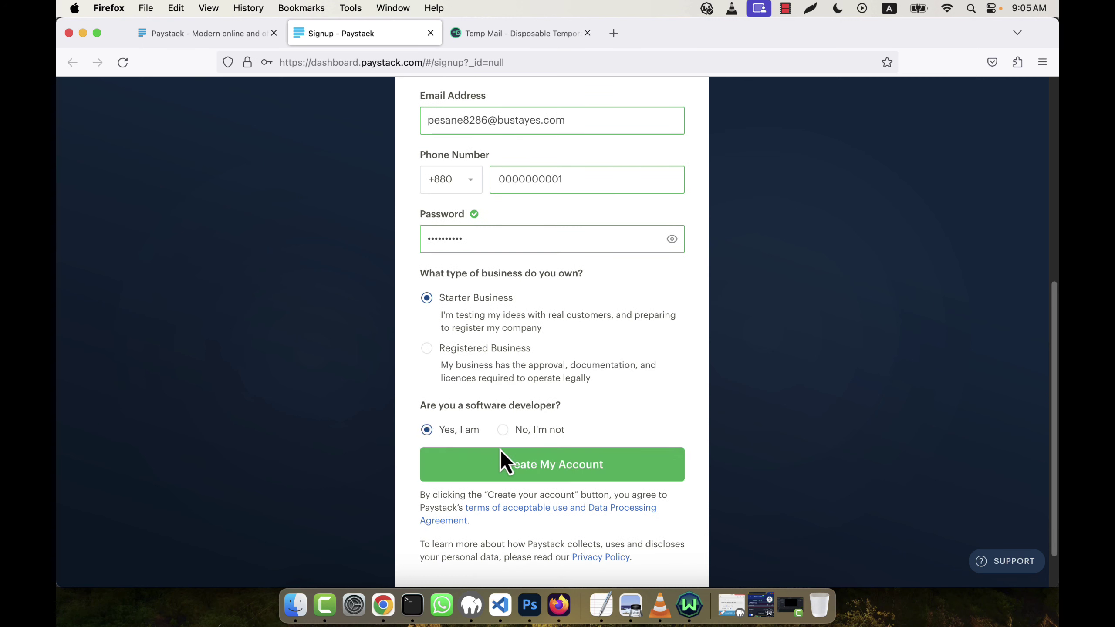
left_click(635, 476)
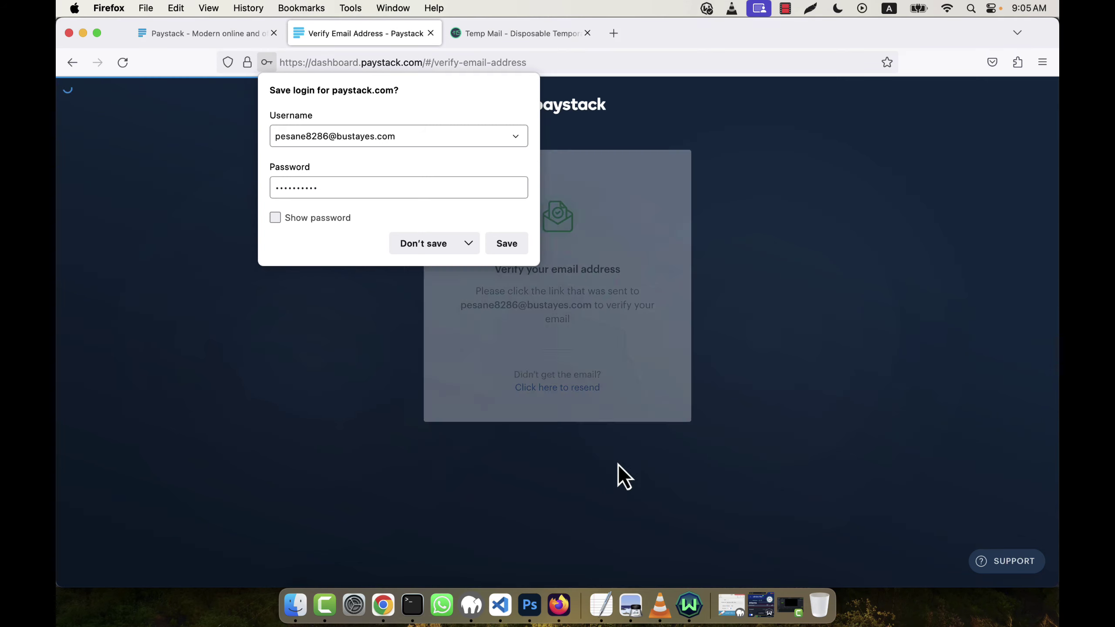
Decline saving the login and switch to the Temp Mail inbox
left_click(439, 250)
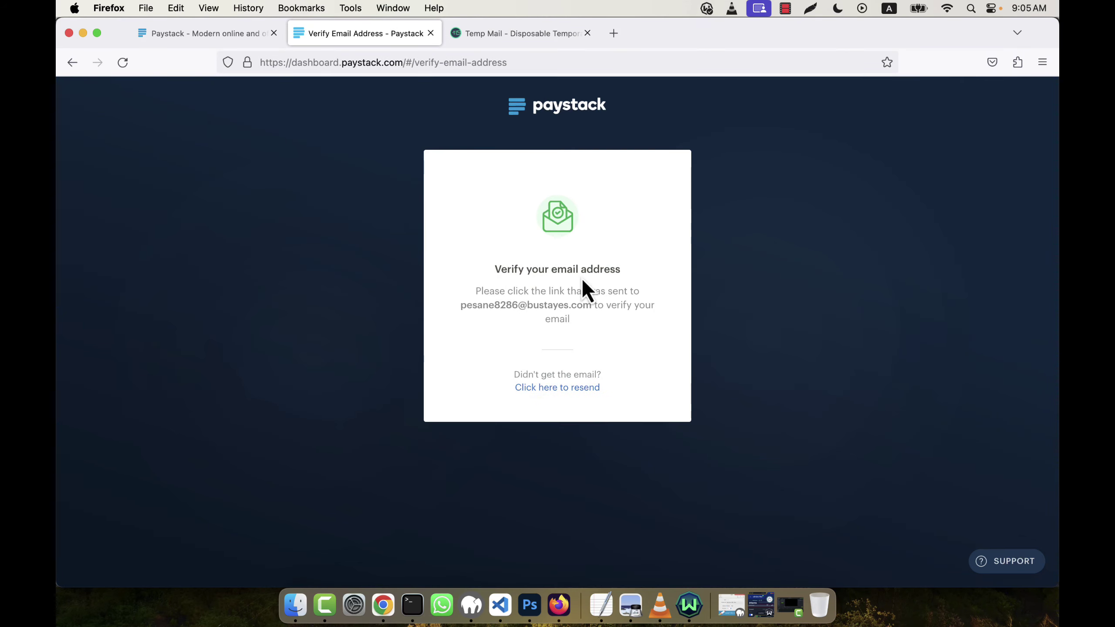
left_click(519, 33)
scroll(847, 285, "down", 2)
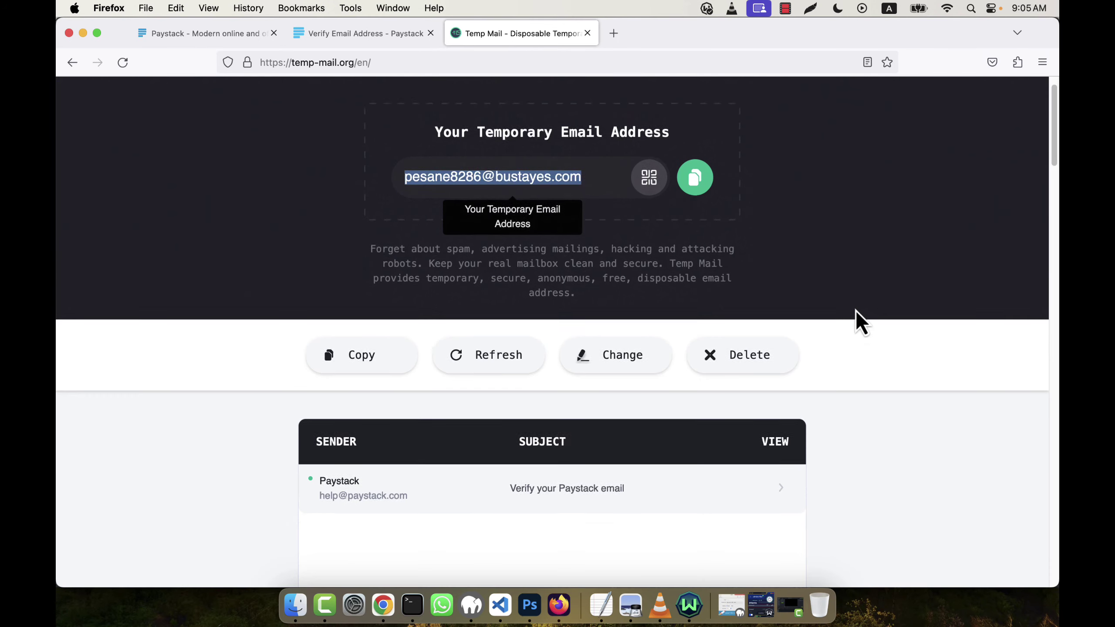
Open the 'Verify your Paystack email' message and scroll through it to confirm the address
scroll(834, 316, "down", 3)
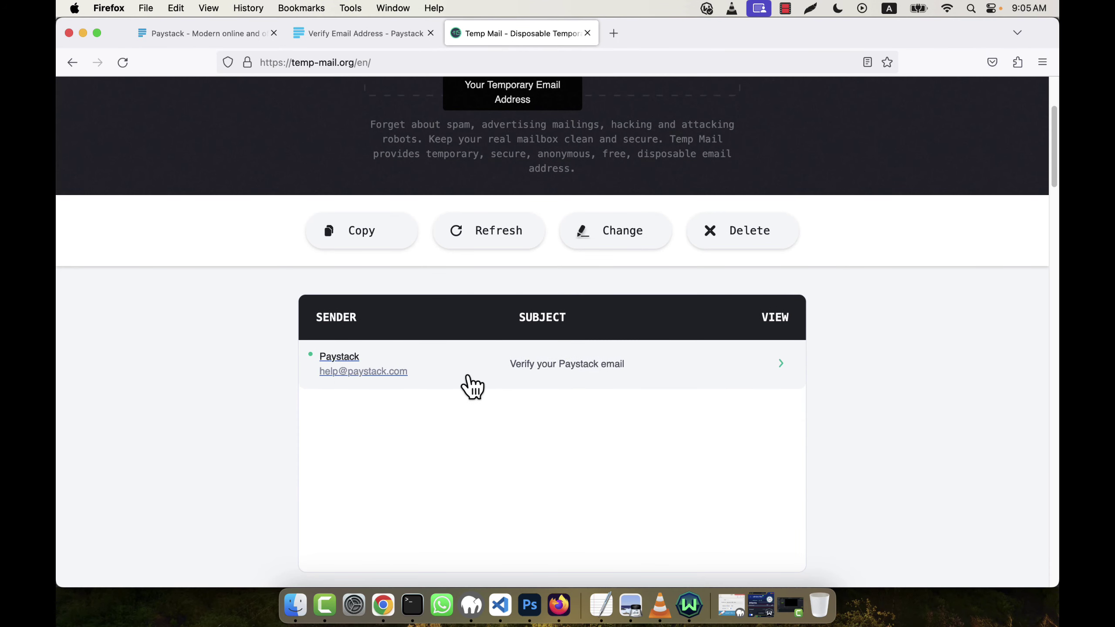
left_click(592, 376)
scroll(896, 397, "down", 8)
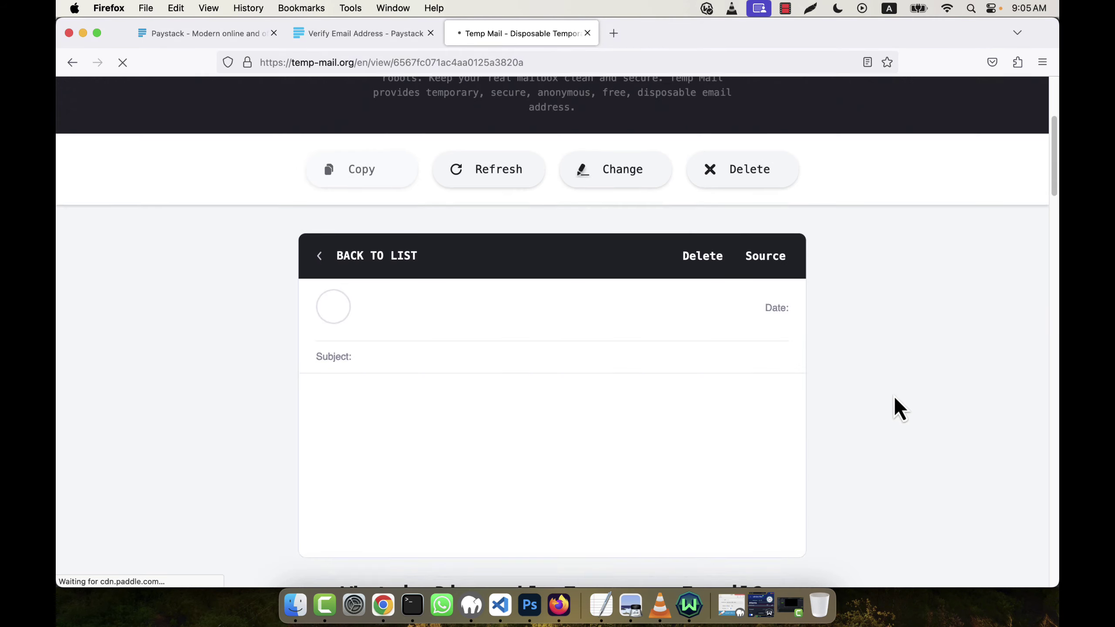
scroll(897, 398, "down", 5)
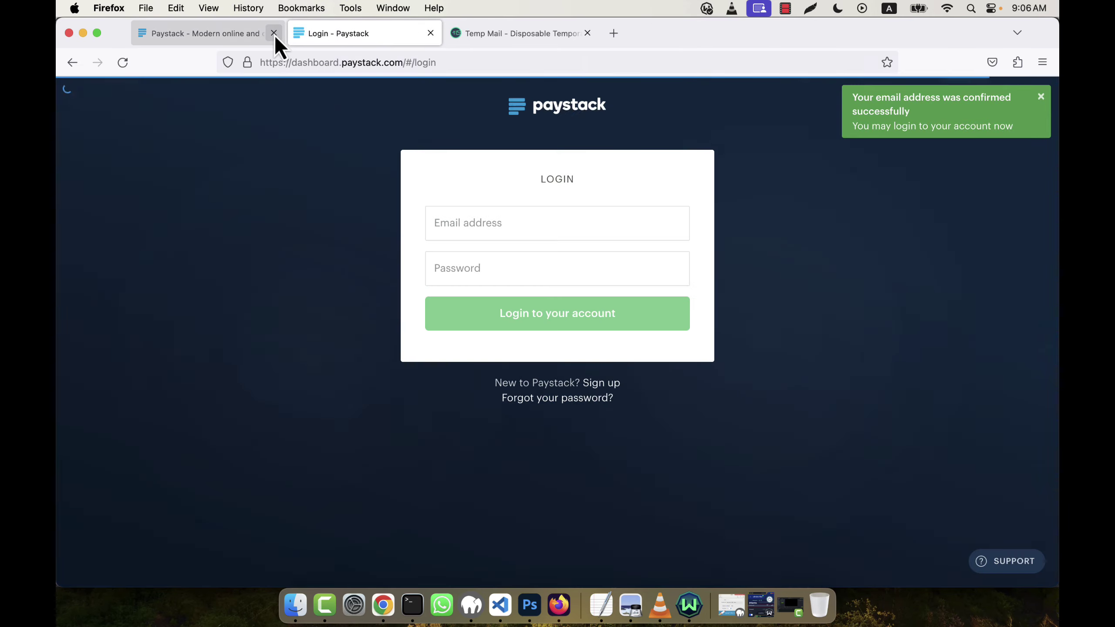
Close the old Paystack tab and log in with the new email and password, without saving the login
left_click(273, 34)
left_click(517, 221)
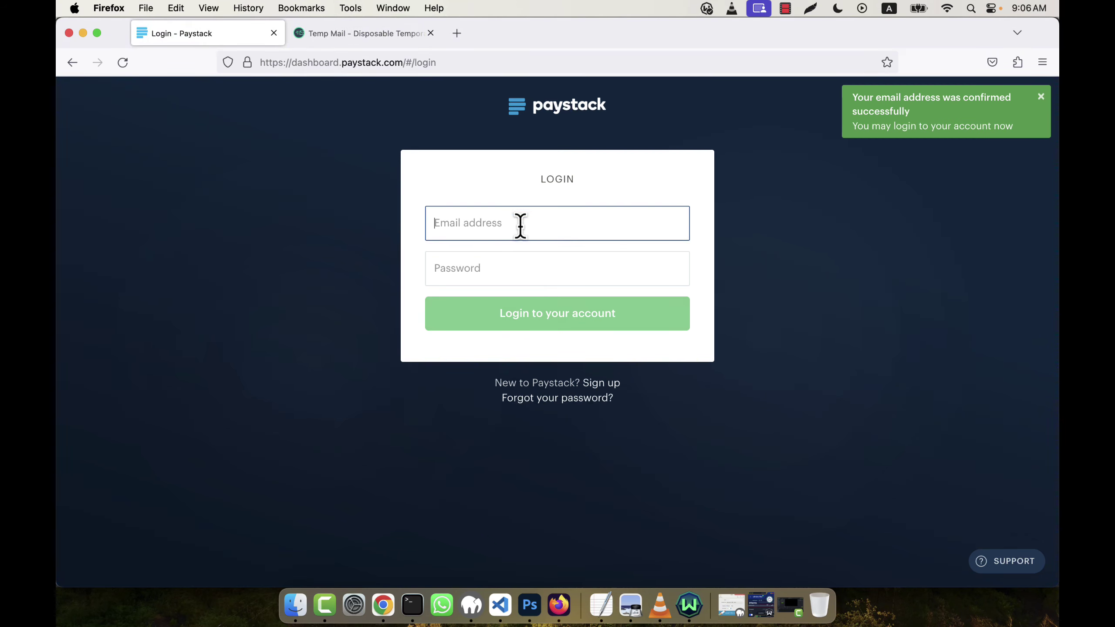
key("super+v")
key("Tab")
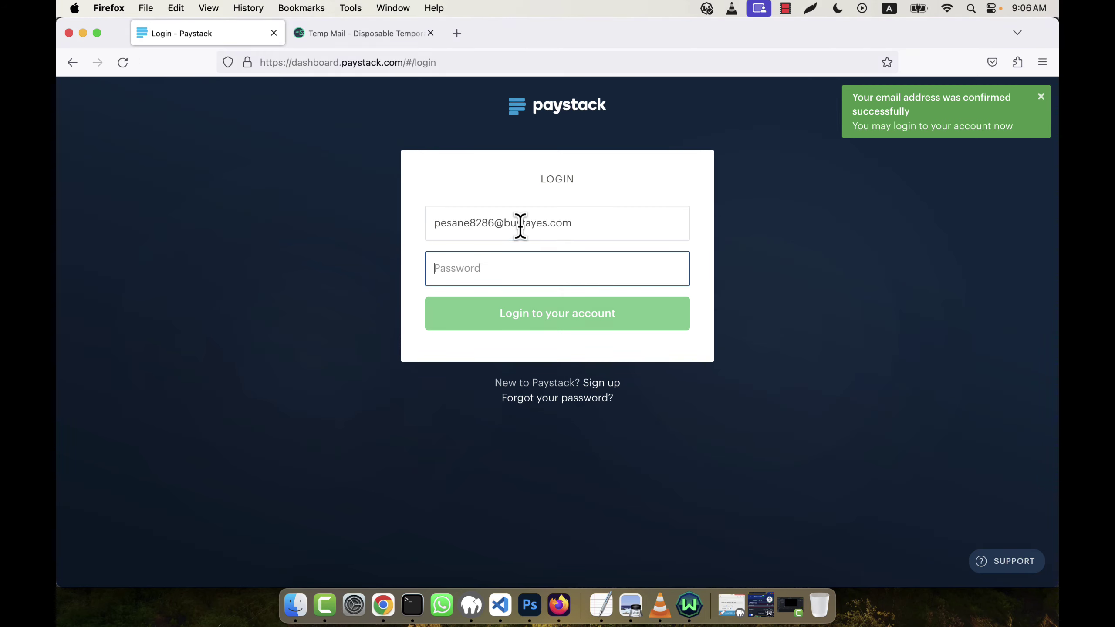
type("p")
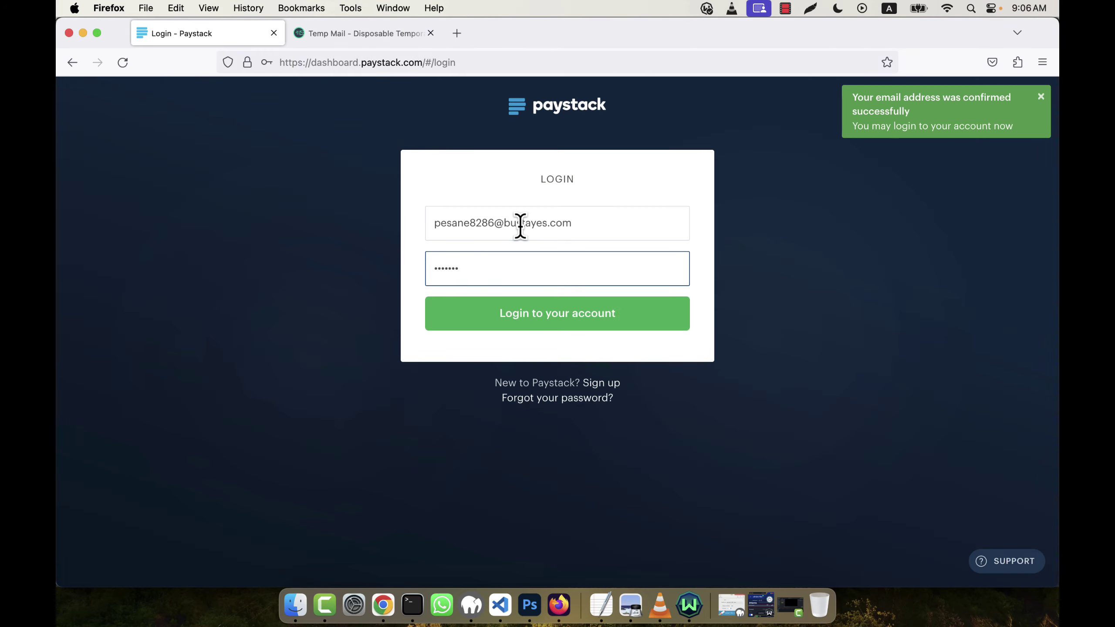
type("***")
key("Return")
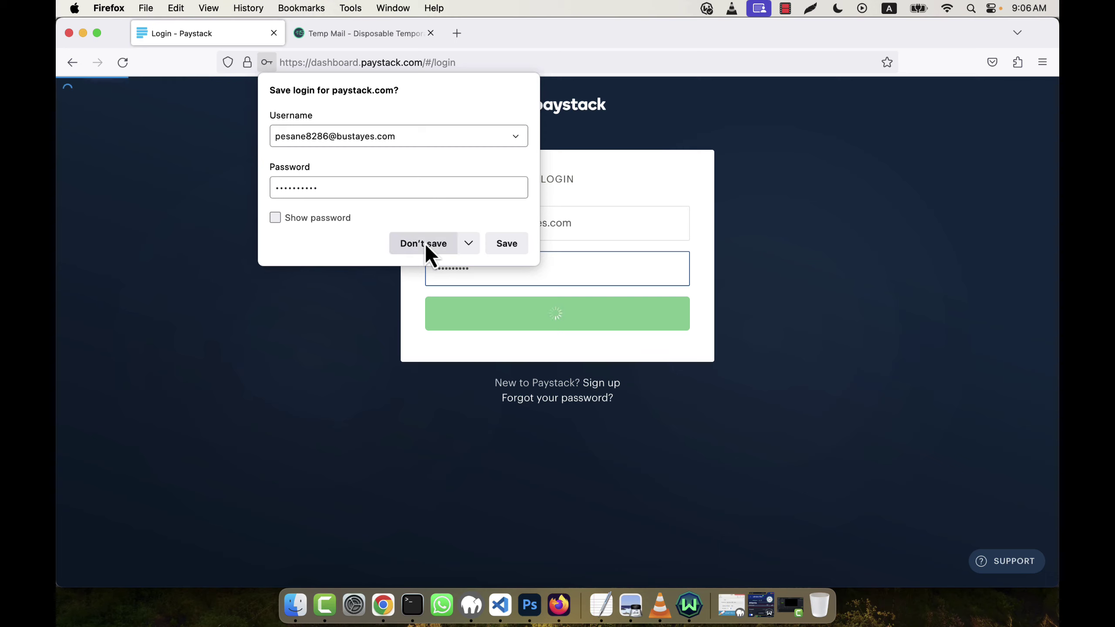
left_click(424, 243)
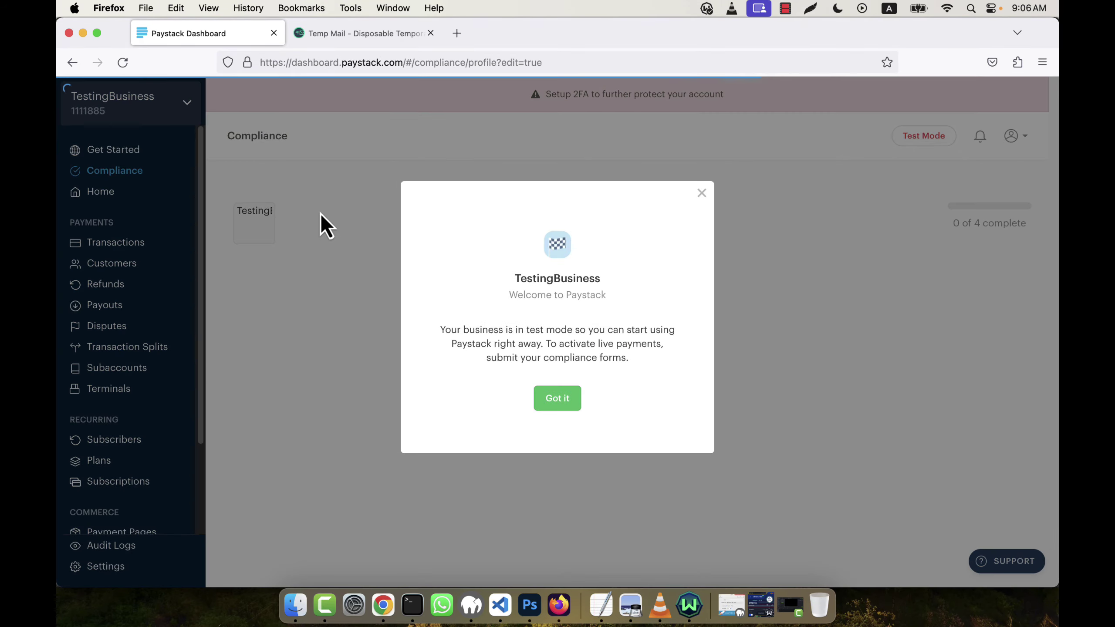
Dismiss the welcome notice and copy the trading name TestingBusiness into the description
left_click(557, 400)
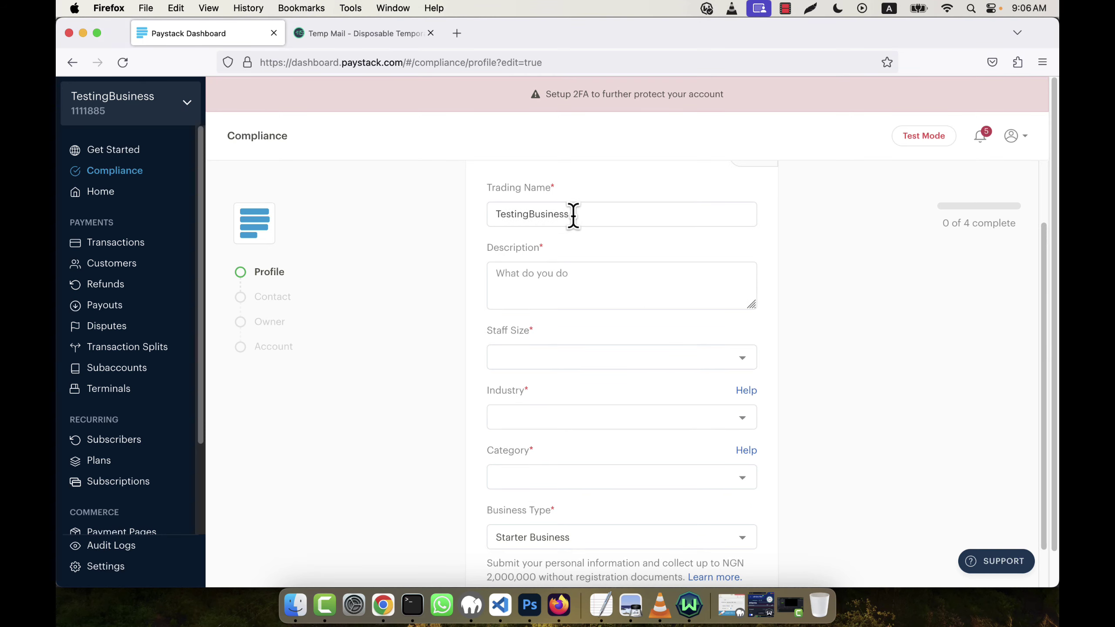
left_click_drag(572, 215, 365, 214)
key("super+c")
left_click(561, 268)
key("super+v")
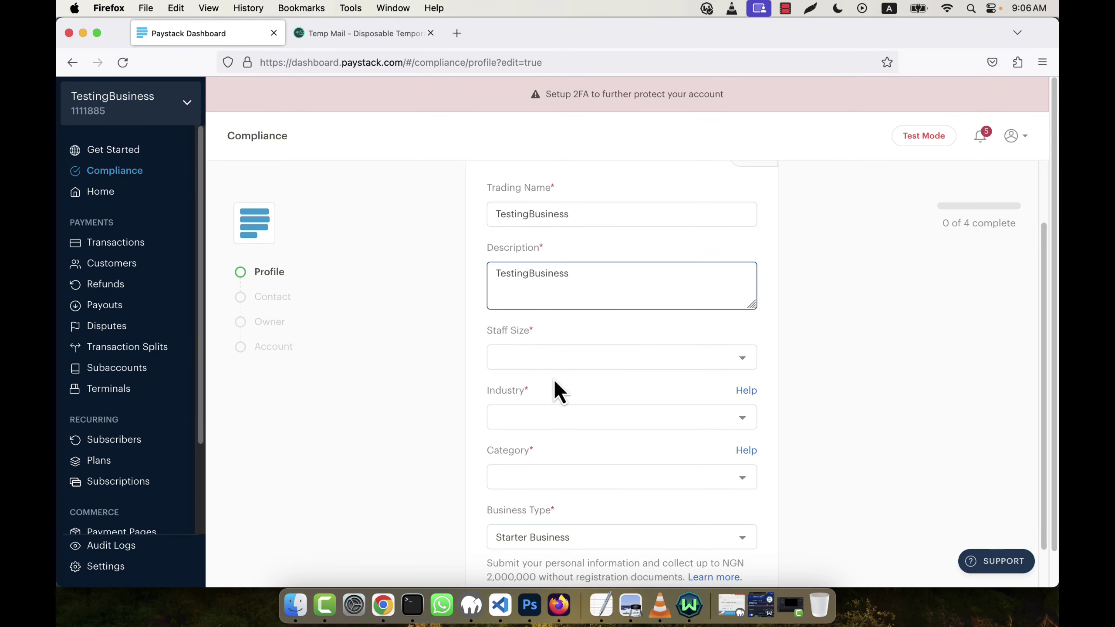
Set staff size to 1 - 5 people and industry to Digital goods
left_click(518, 361)
left_click(526, 379)
left_click(545, 415)
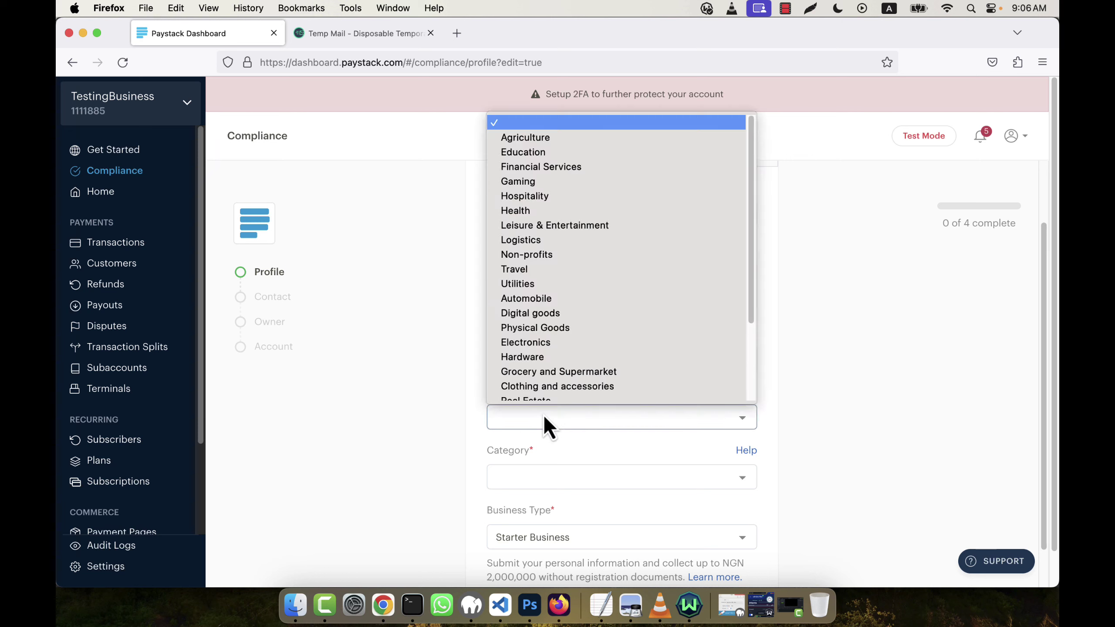
scroll(570, 333, "down", 3)
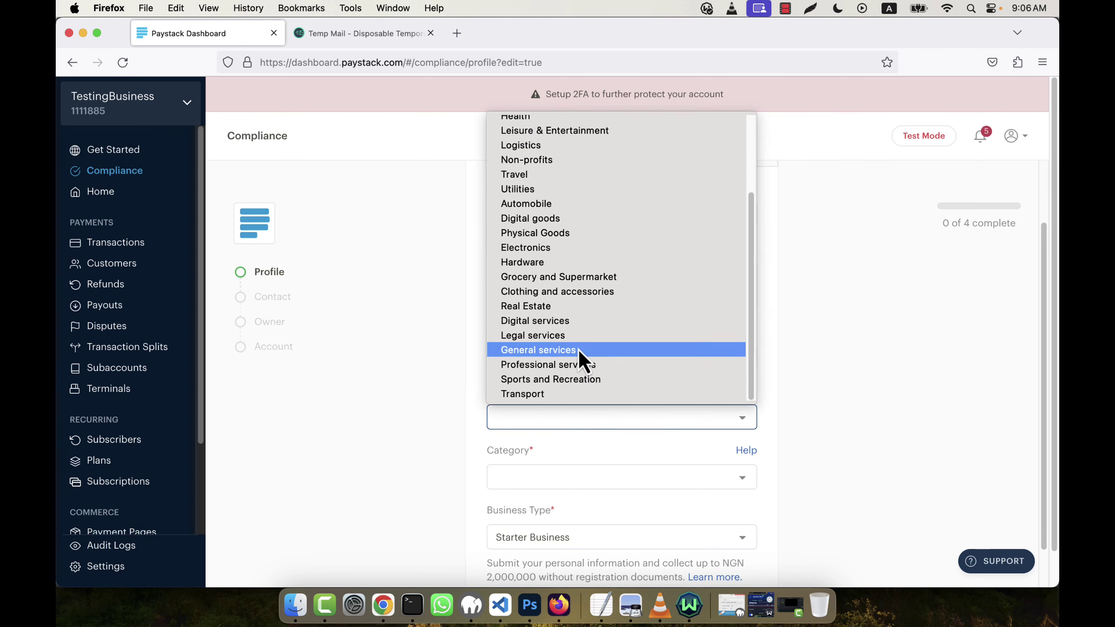
left_click(530, 218)
scroll(717, 444, "down", 3)
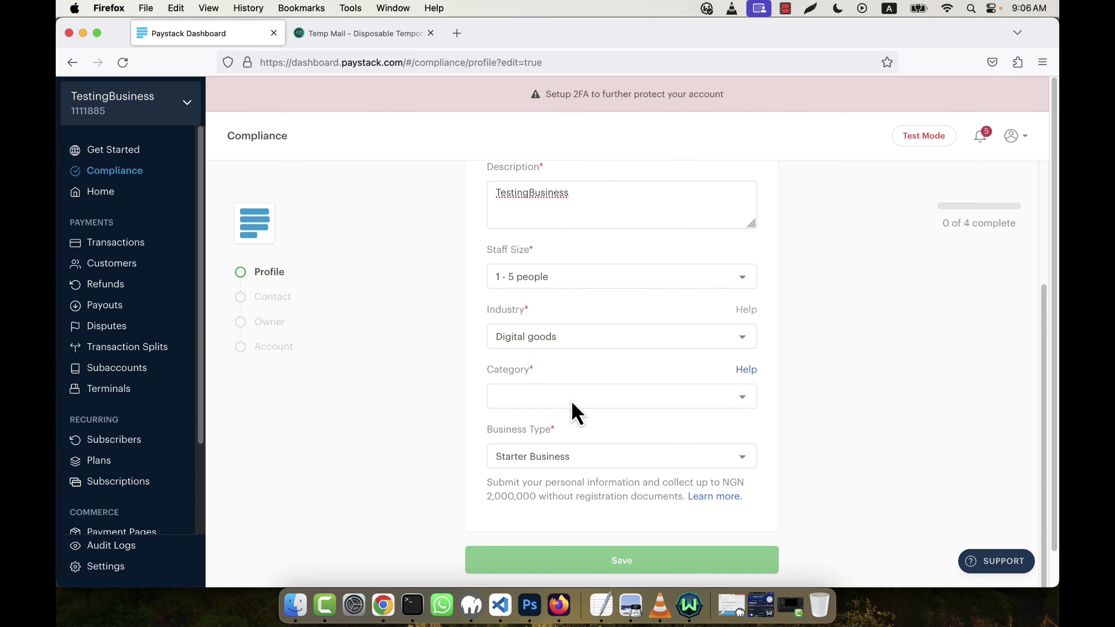
Set the category to Digital - software applications and save the business profile
left_click(571, 400)
left_click(558, 464)
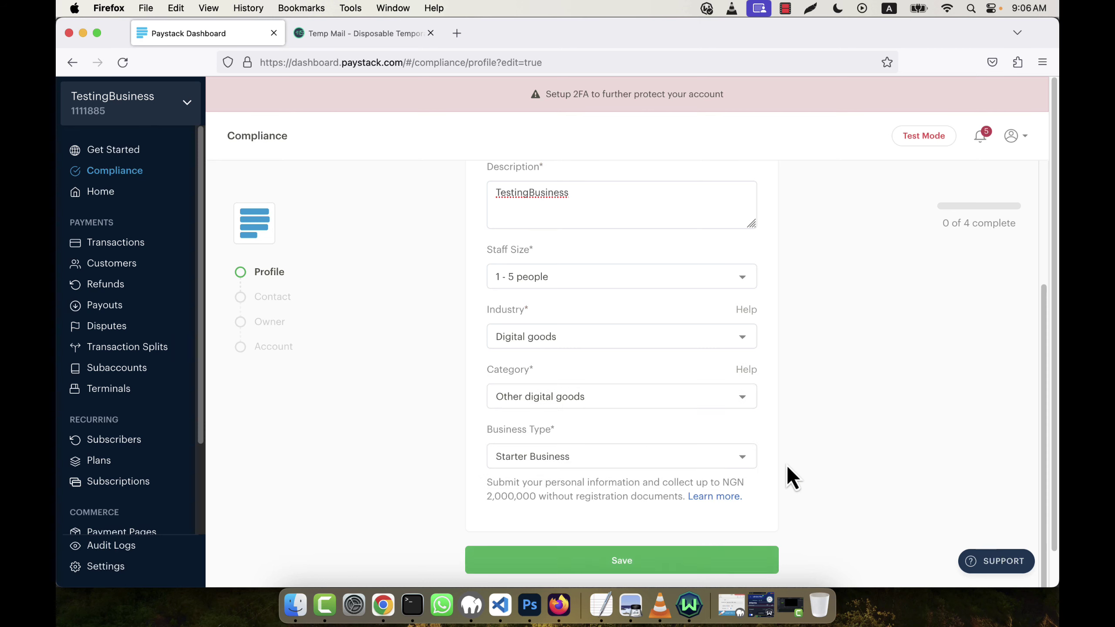
scroll(724, 438, "down", 1)
left_click(575, 385)
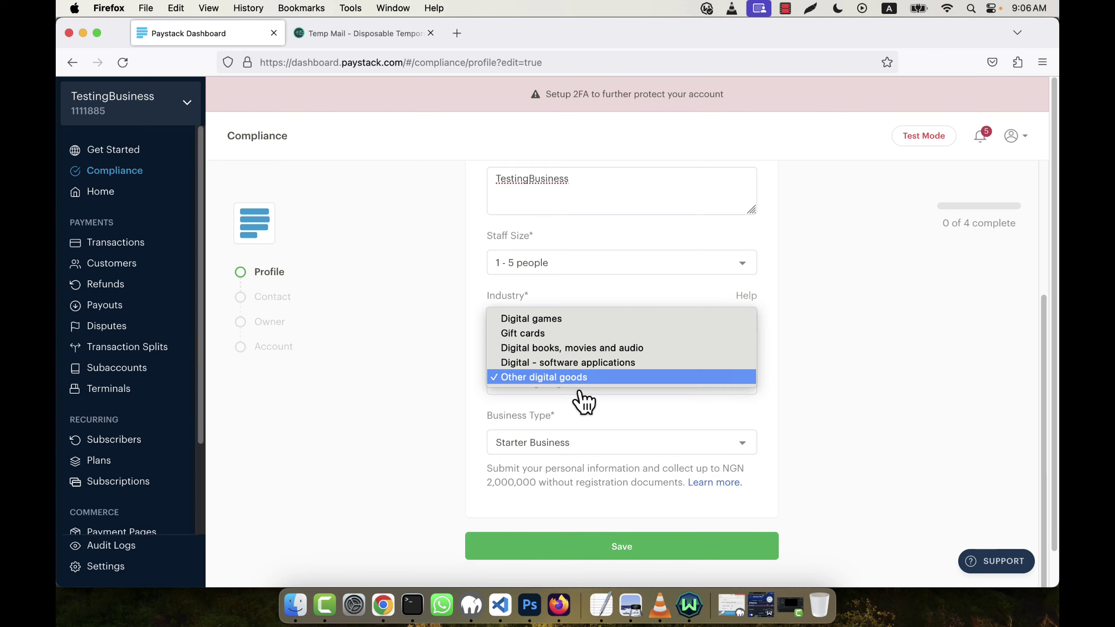
left_click(594, 366)
scroll(834, 434, "down", 1)
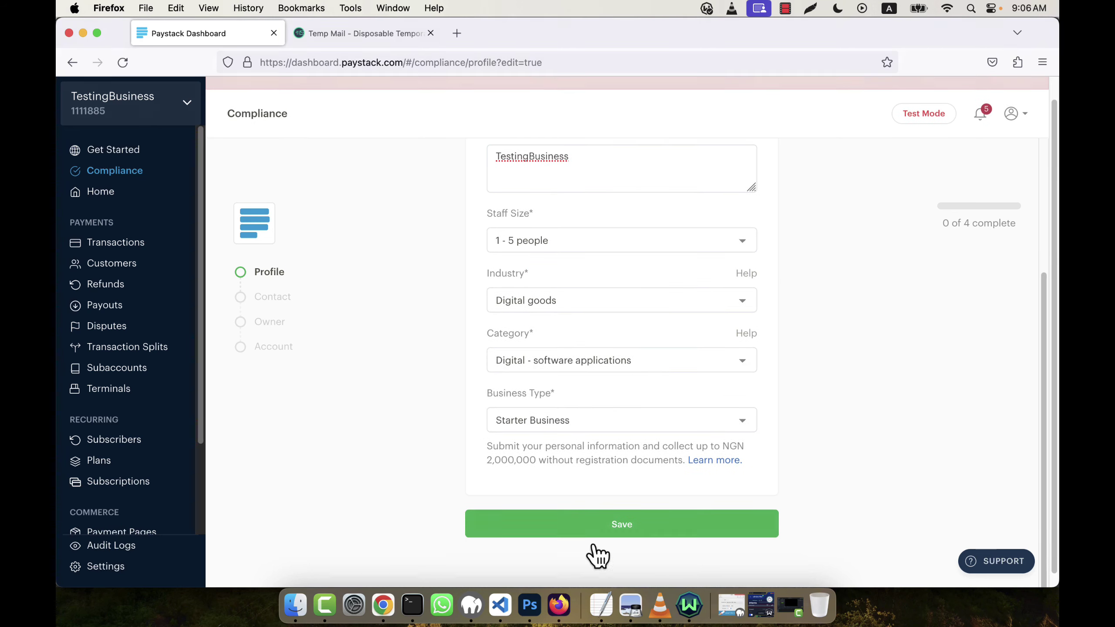
left_click(635, 510)
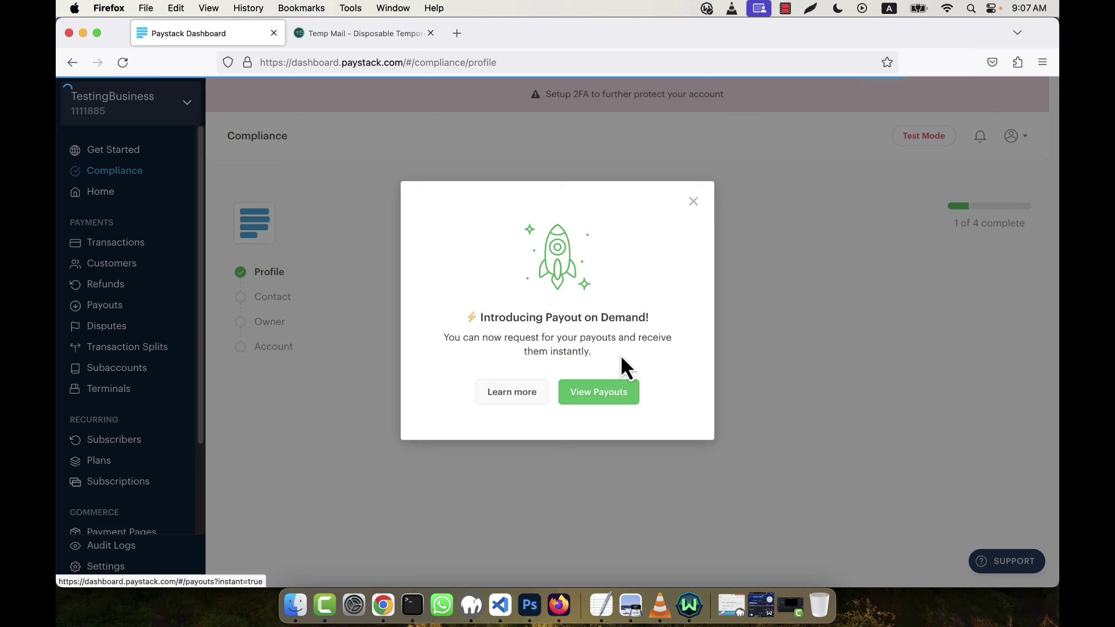
Get past the payouts announcement and Virtual Terminal popup to the Settings Profile page
left_click(612, 393)
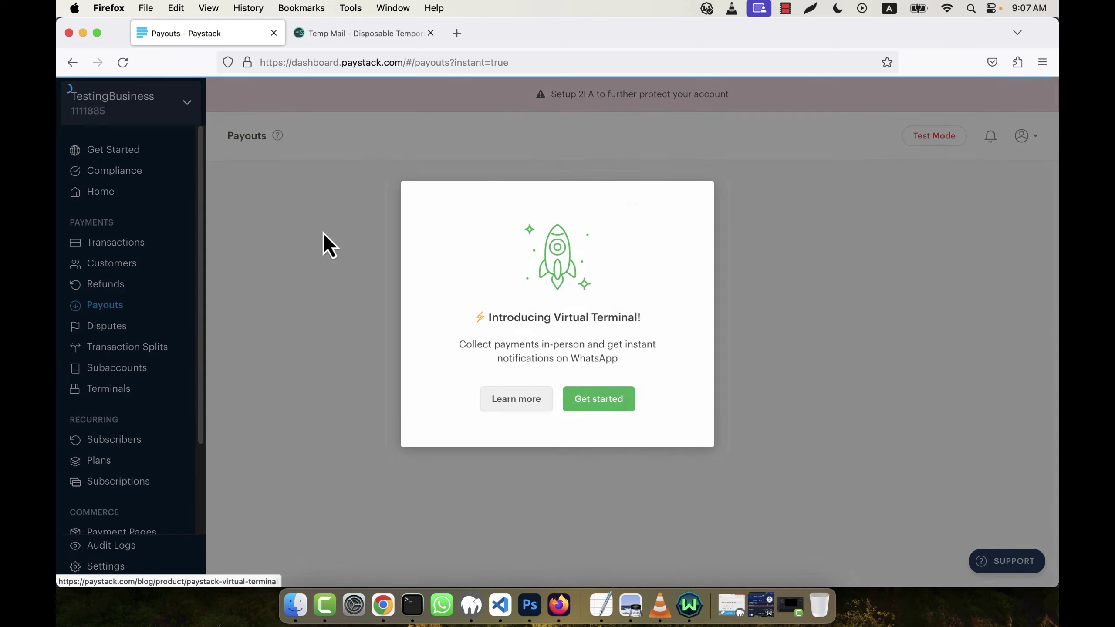
left_click(618, 396)
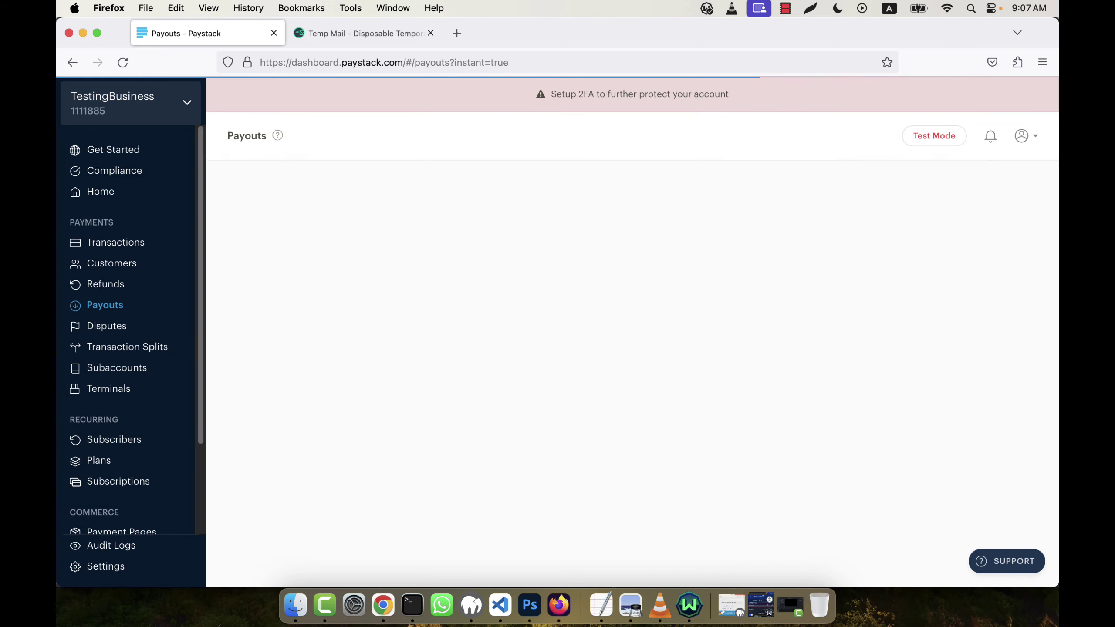
scroll(138, 432, "down", 3)
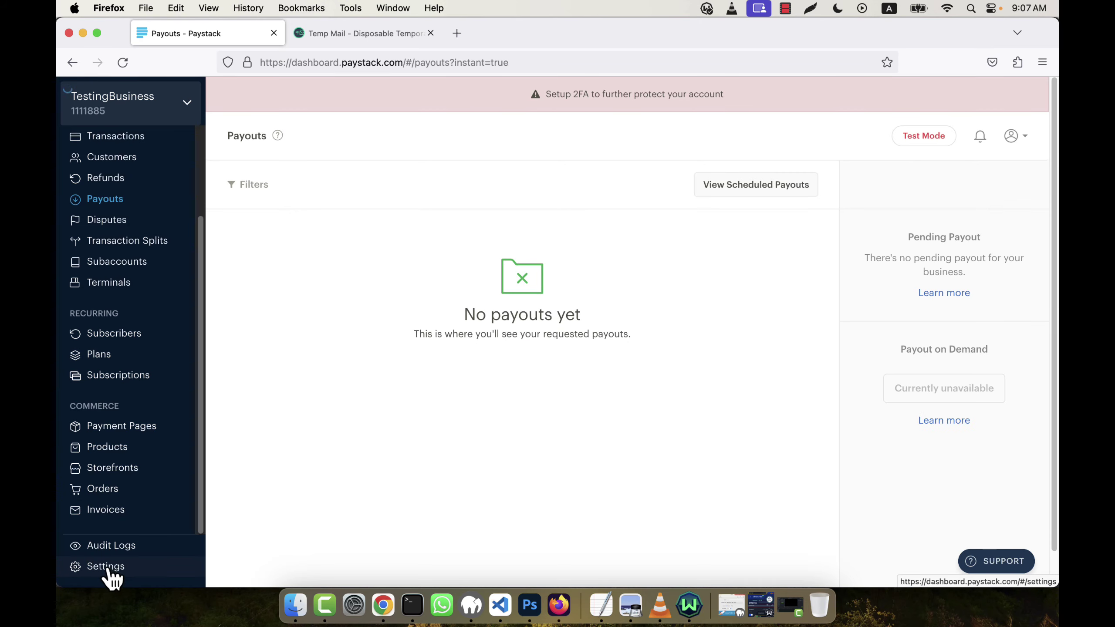
left_click(108, 568)
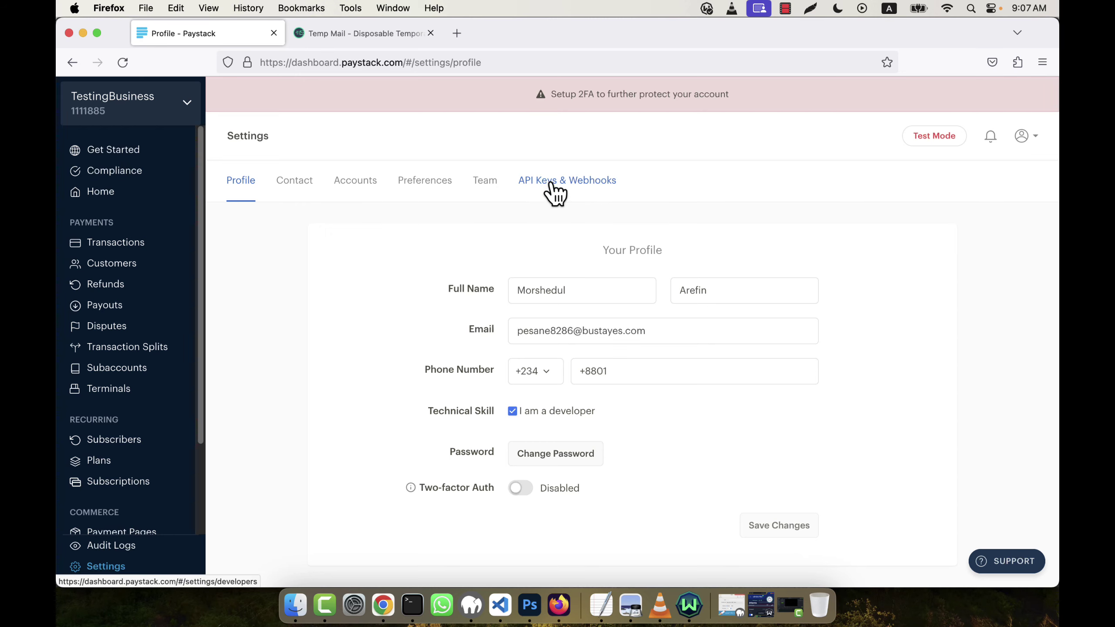
Show the API Keys & Webhooks tab down to the test secret and public keys
left_click(552, 187)
scroll(748, 236, "down", 2)
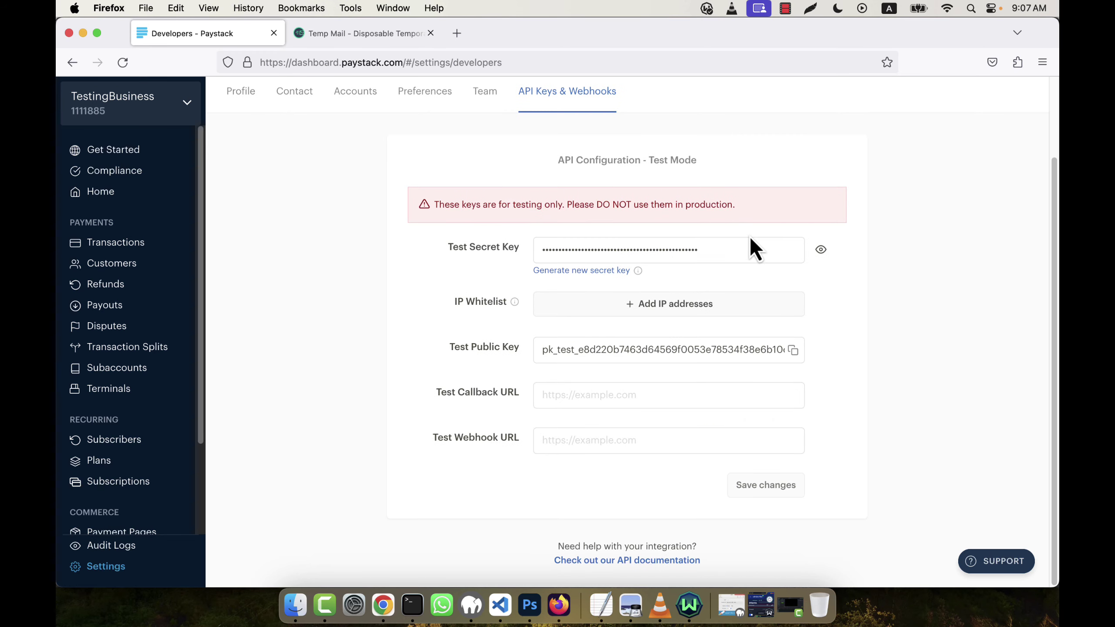